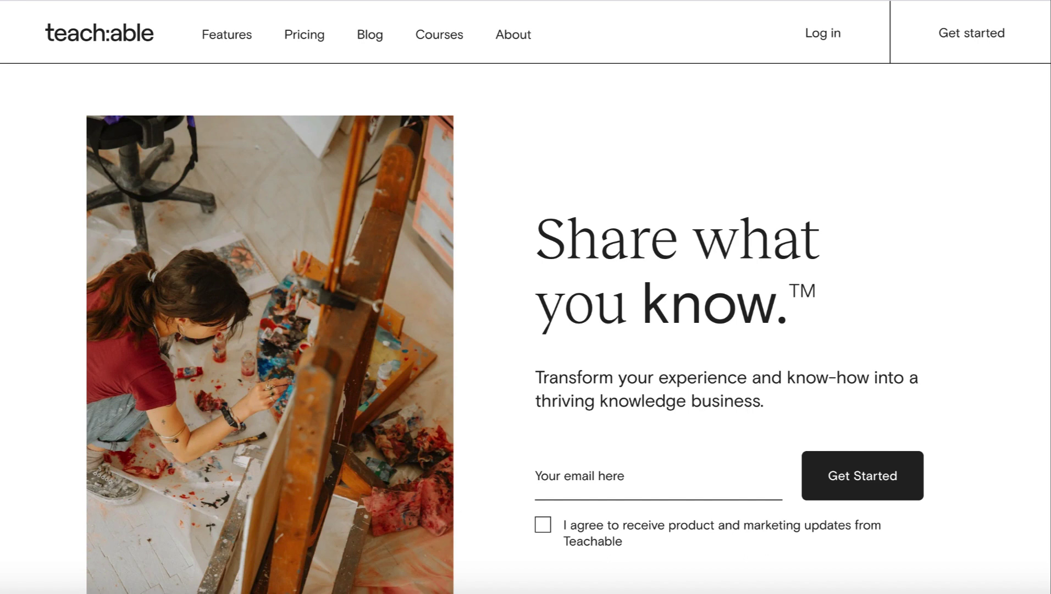
scroll(1046, 164, "down", 10)
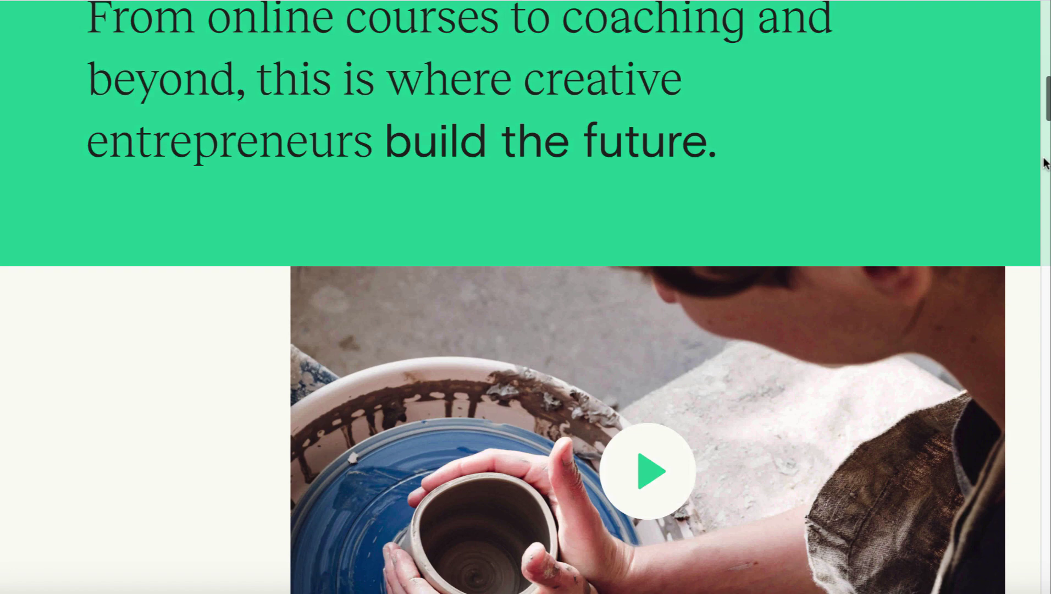
scroll(1046, 164, "down", 1)
scroll(1046, 163, "down", 1)
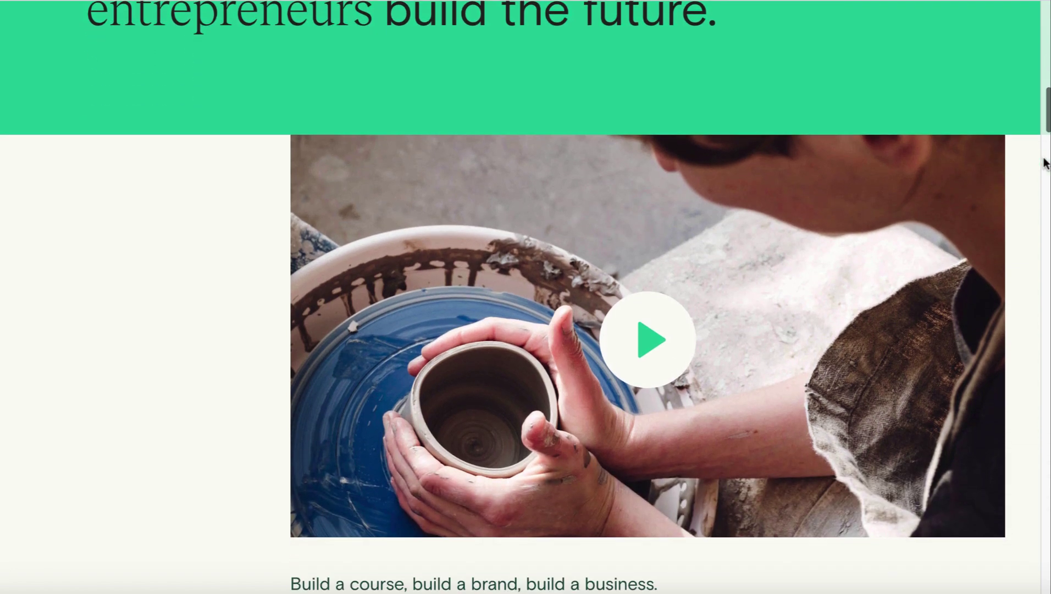
scroll(1045, 163, "down", 2)
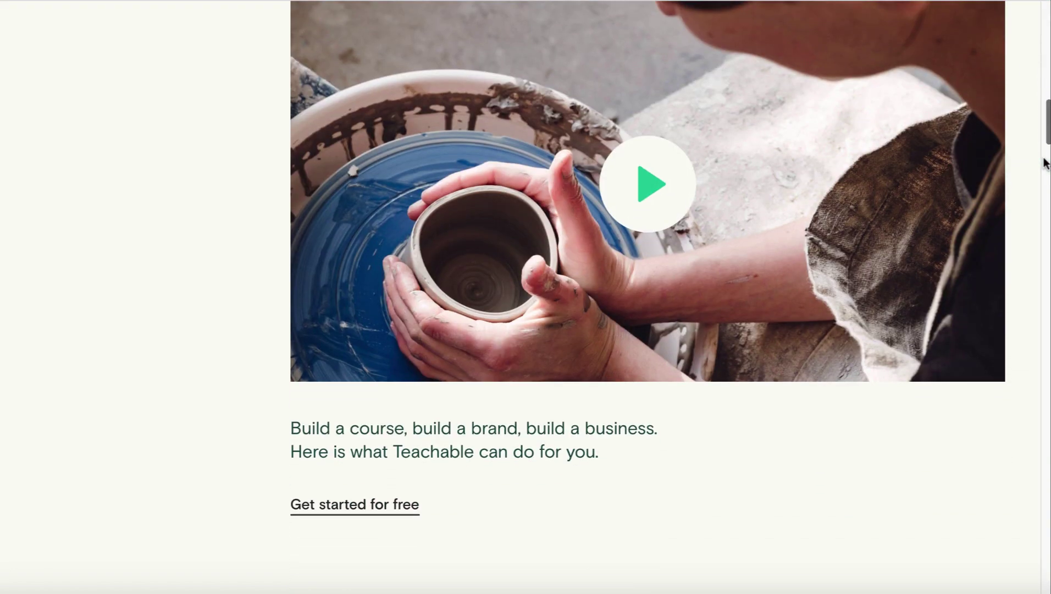
scroll(1008, 207, "down", 3)
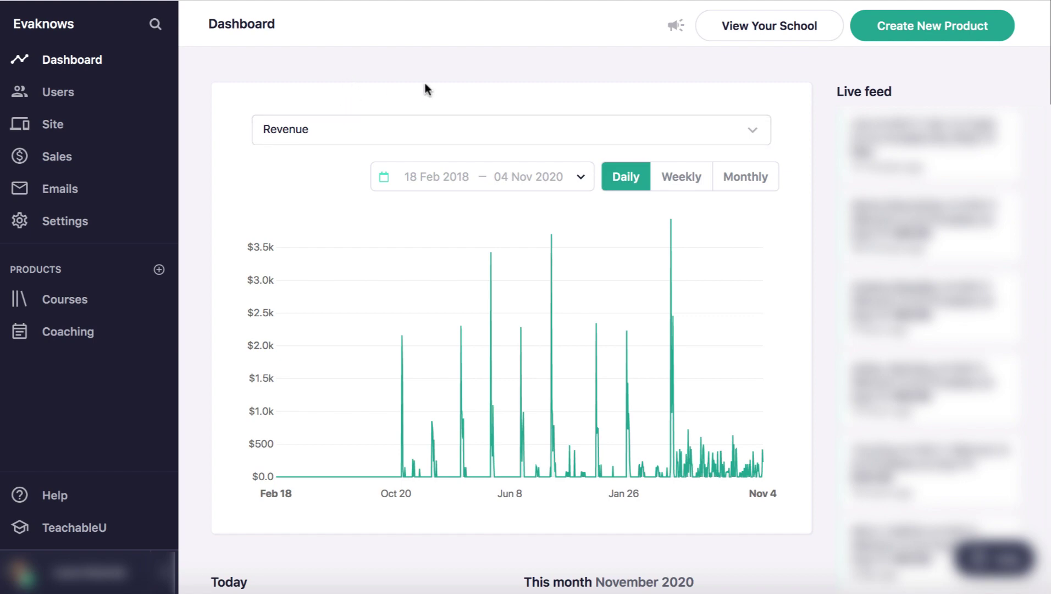
left_click(425, 132)
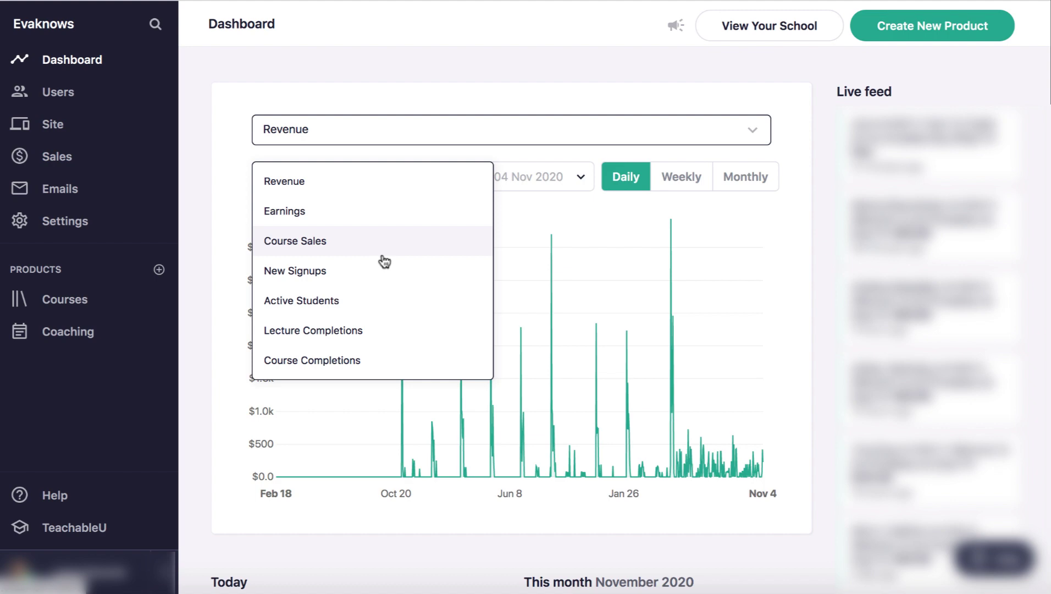
left_click(396, 75)
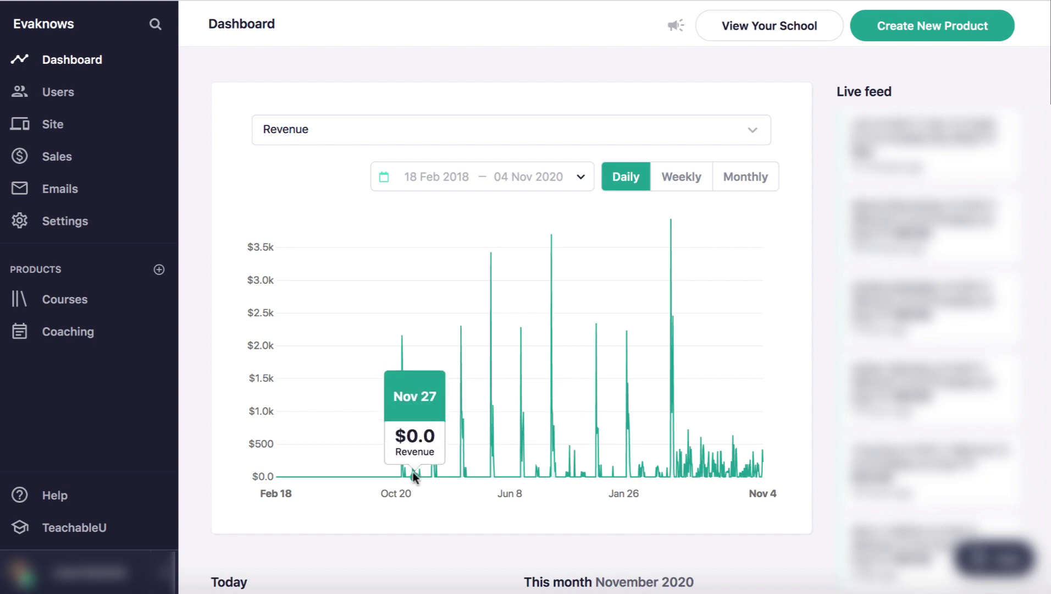
mouse_move(399, 473)
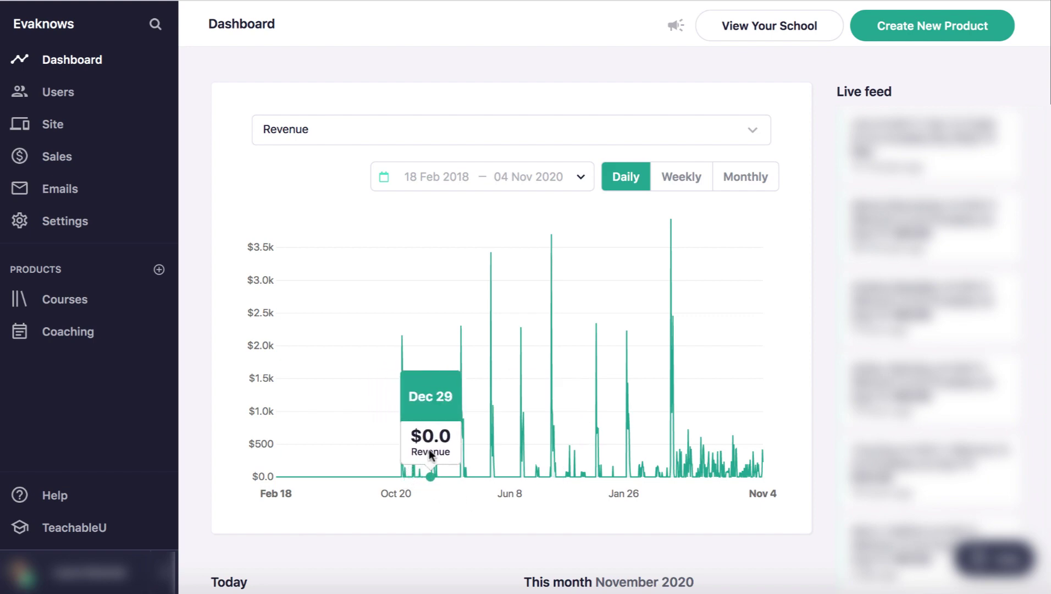
mouse_move(406, 345)
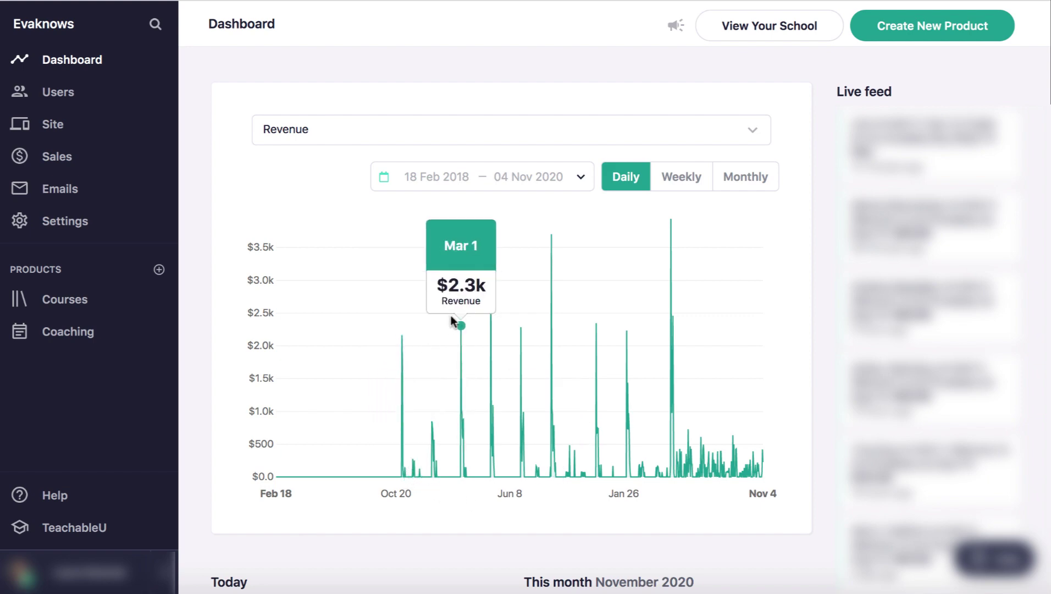
mouse_move(484, 261)
mouse_move(540, 239)
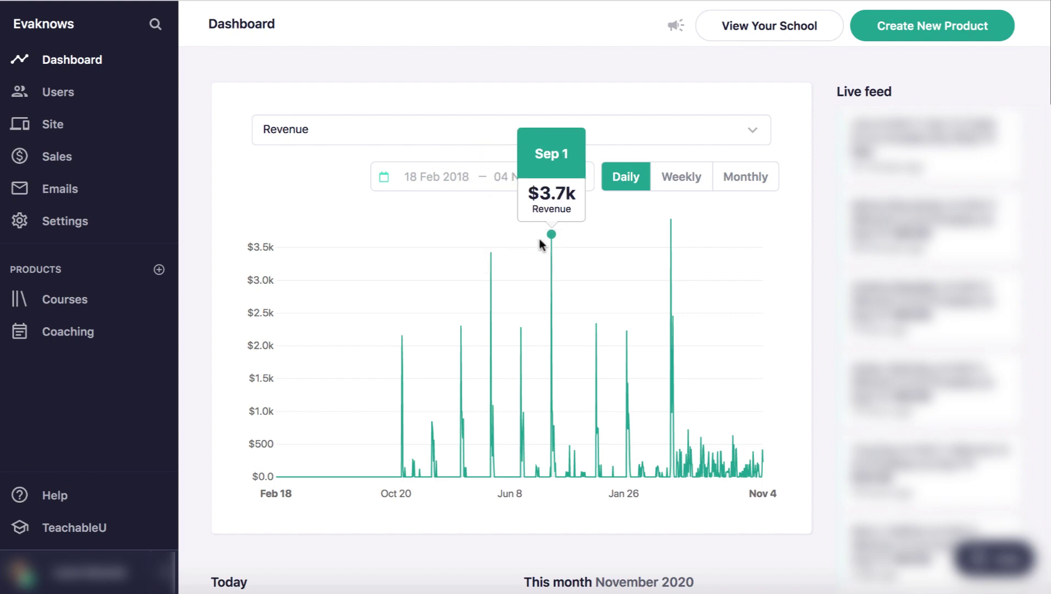
mouse_move(678, 220)
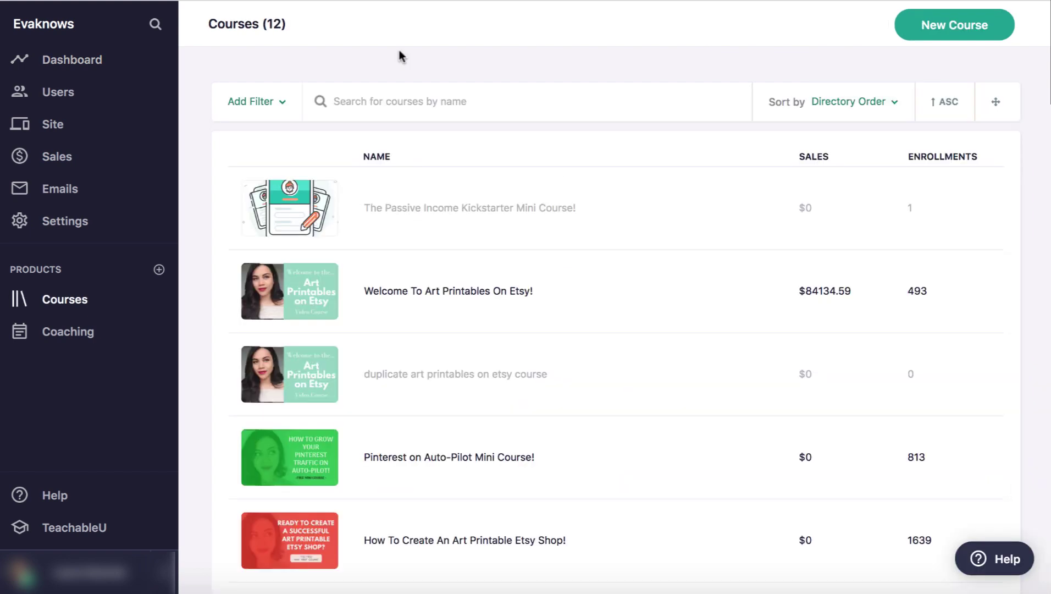
Step: Scroll over the new-product page that offers the Course and Coaching options
scroll(412, 195, "down", 1)
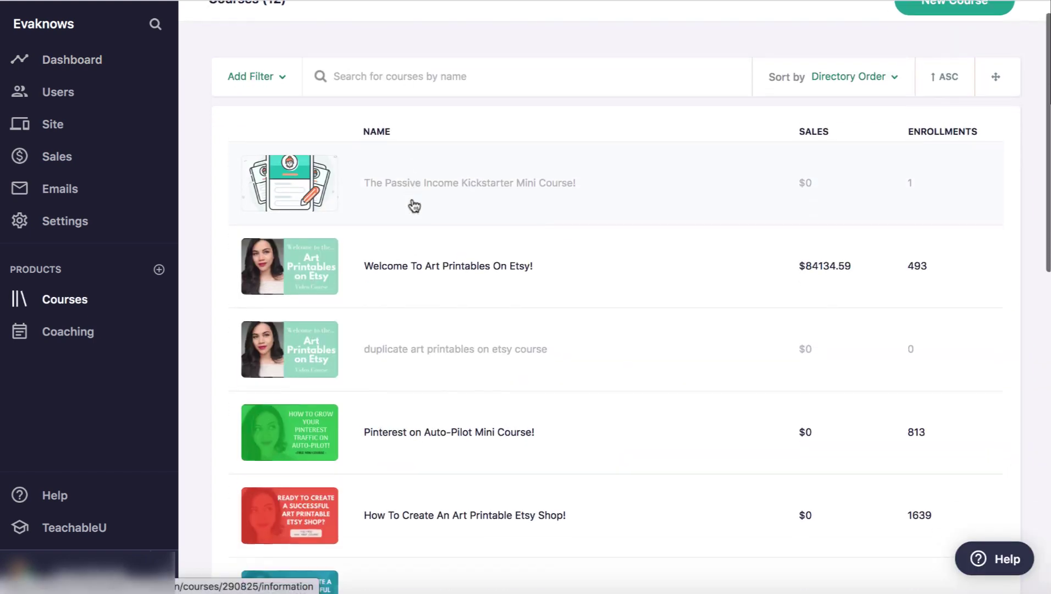
scroll(414, 206, "up", 1)
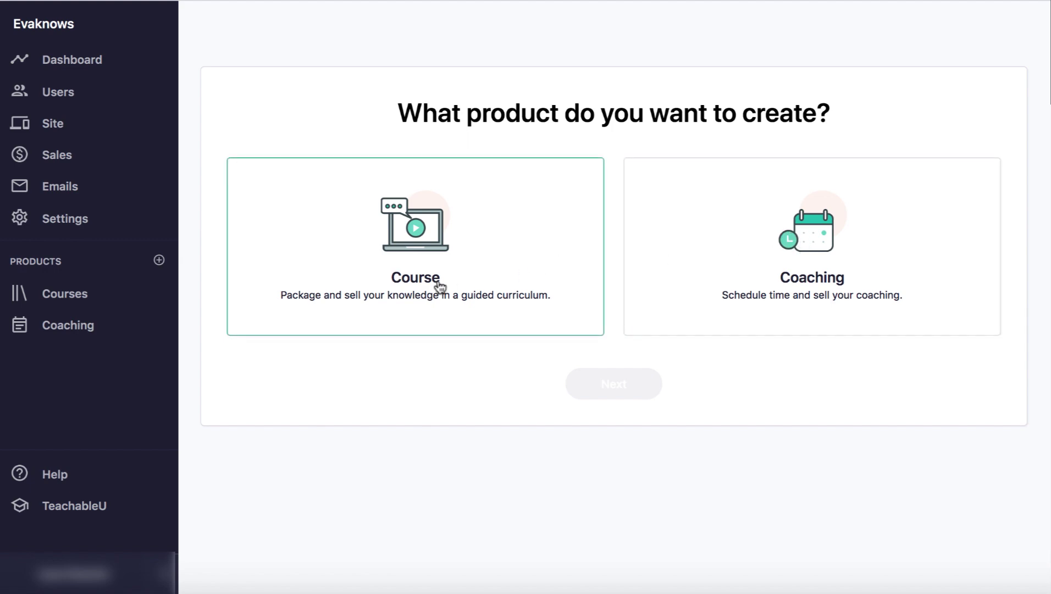
Step: Choose Course as the product type and look over the New Course information form
left_click(432, 257)
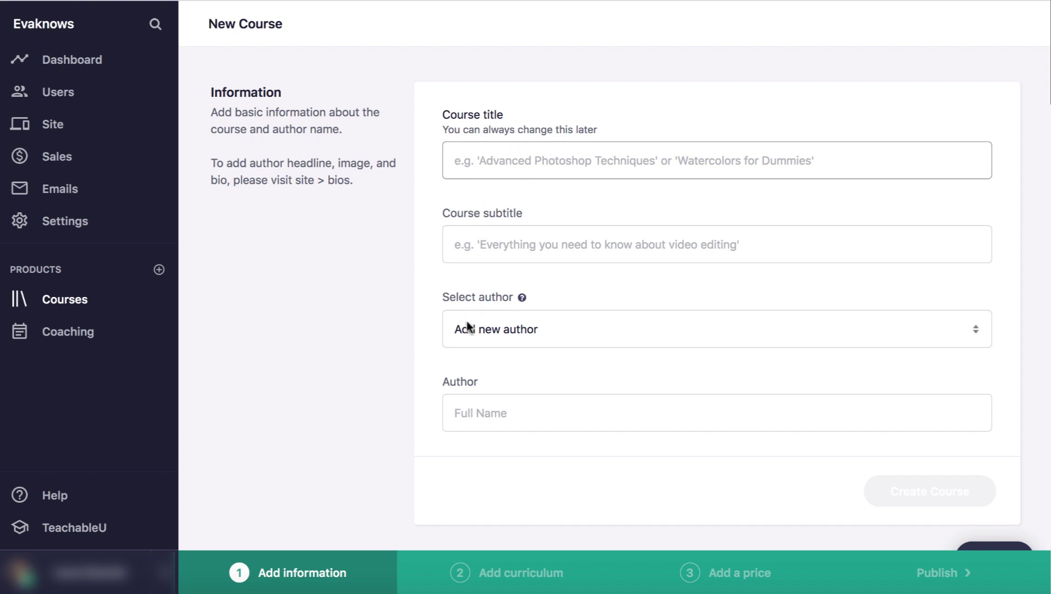
scroll(464, 362, "down", 1)
scroll(464, 361, "up", 1)
Step: Return to the Courses list and open the 'Welcome To Art Printables On Etsy!' course curriculum
left_click(65, 299)
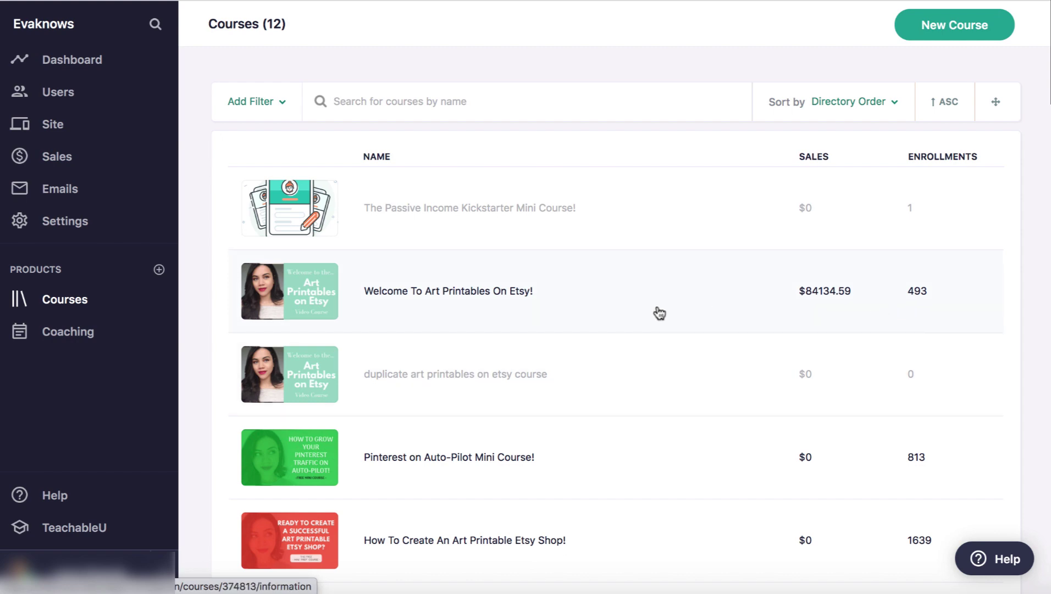
scroll(660, 313, "down", 5)
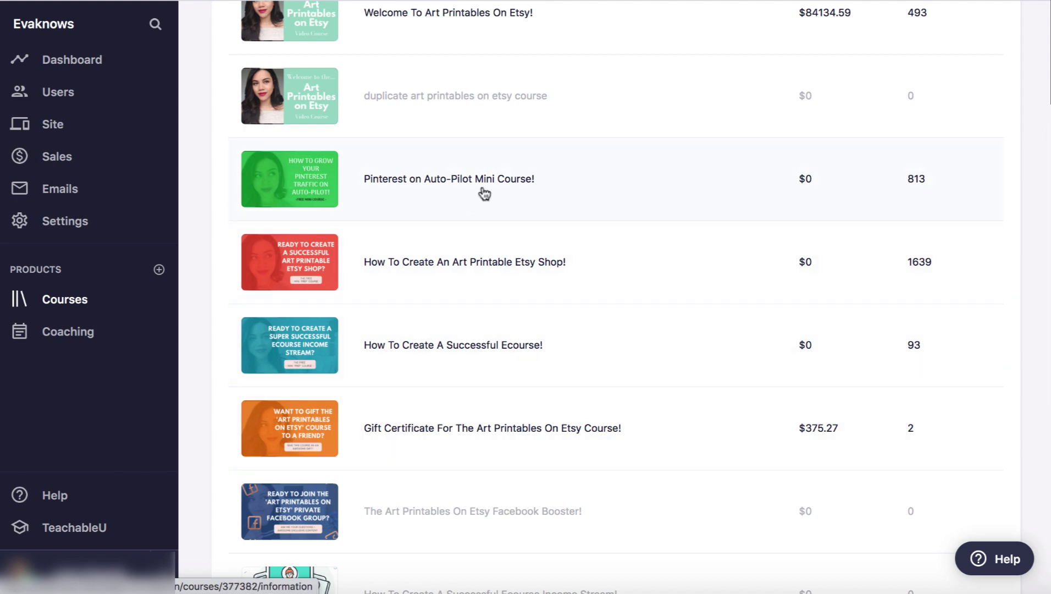
scroll(483, 196, "up", 1)
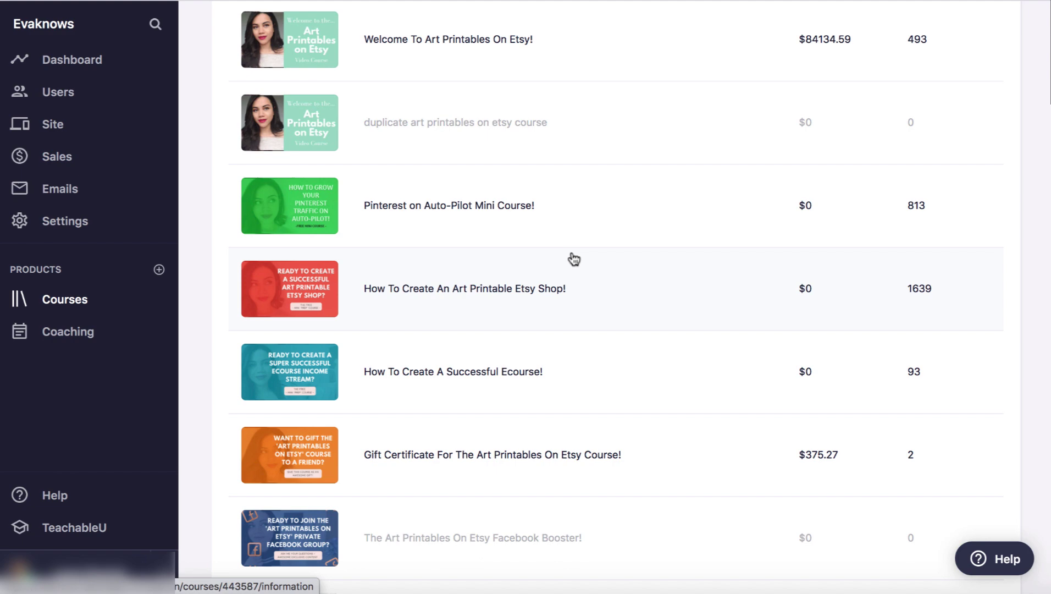
scroll(575, 259, "up", 6)
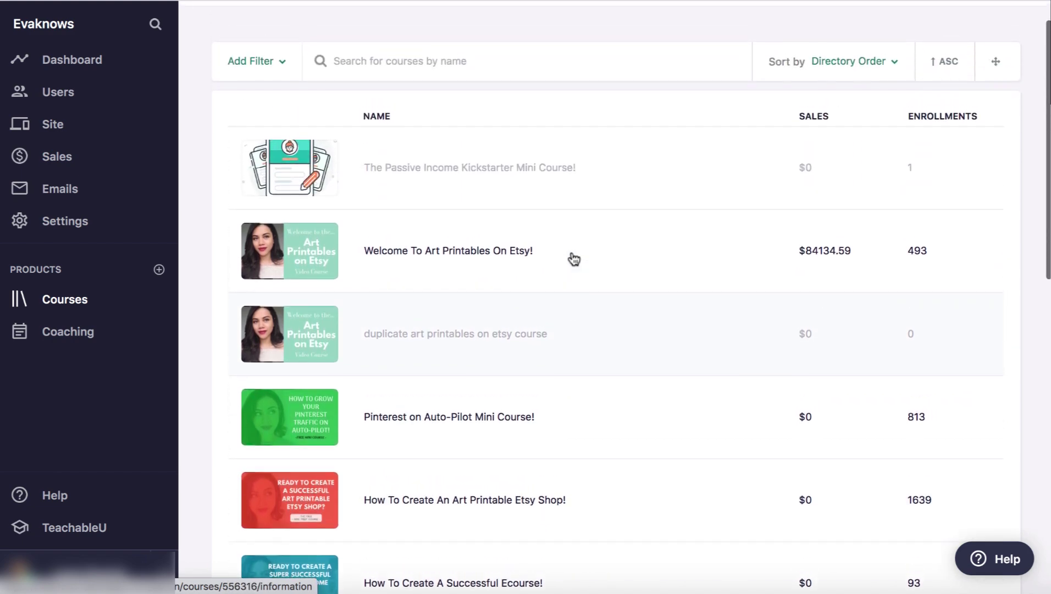
scroll(574, 259, "up", 2)
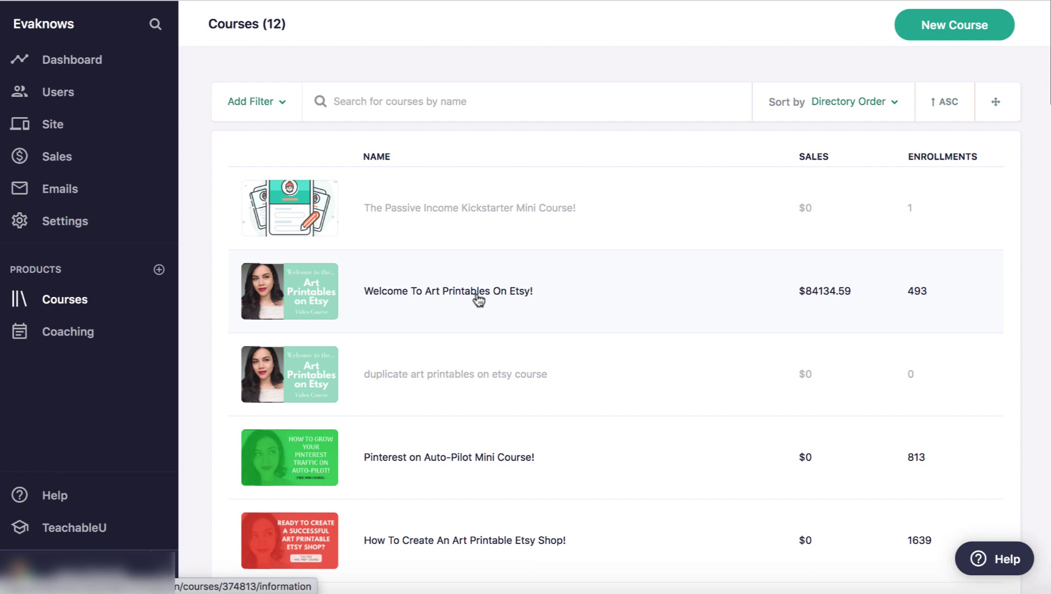
left_click(479, 300)
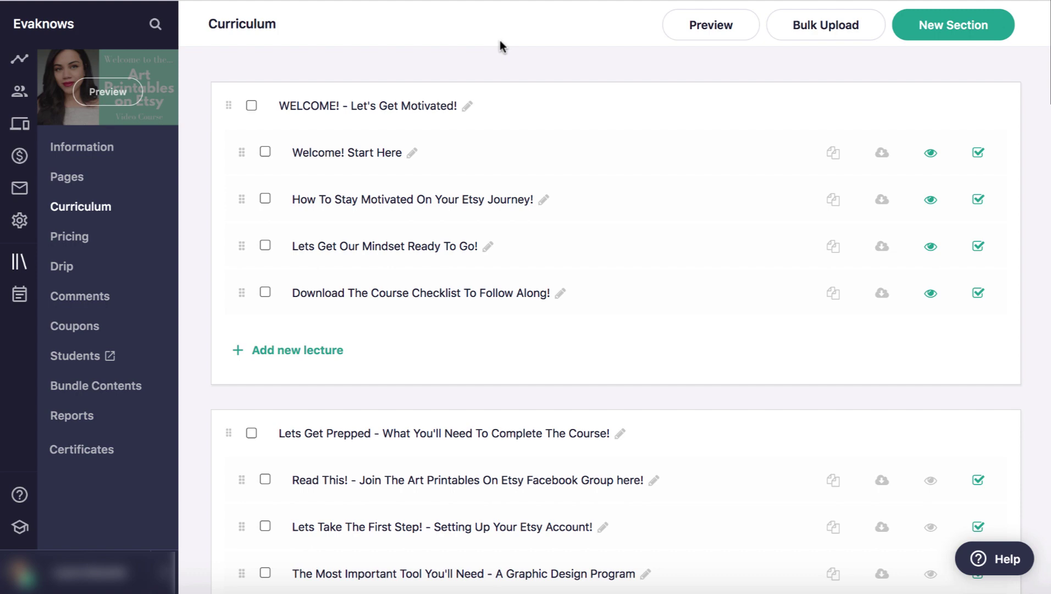
scroll(511, 92, "down", 1)
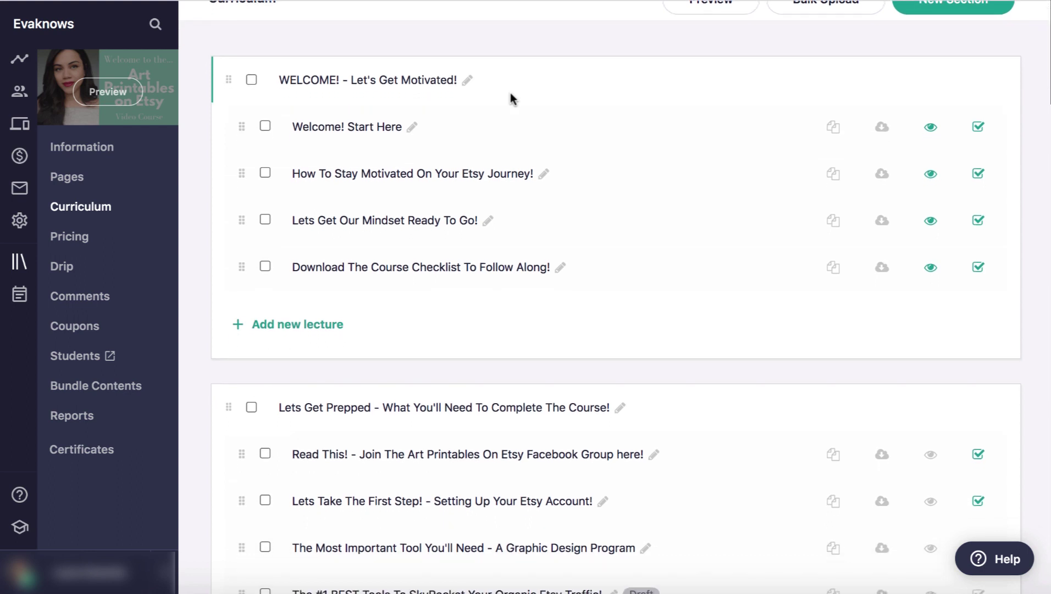
scroll(511, 95, "up", 1)
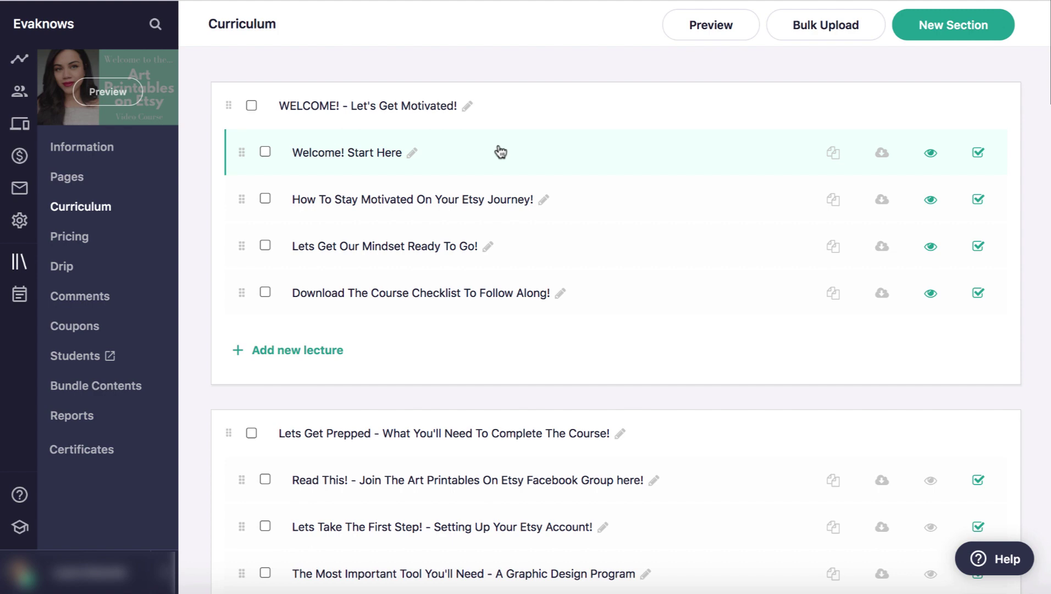
scroll(500, 152, "down", 5)
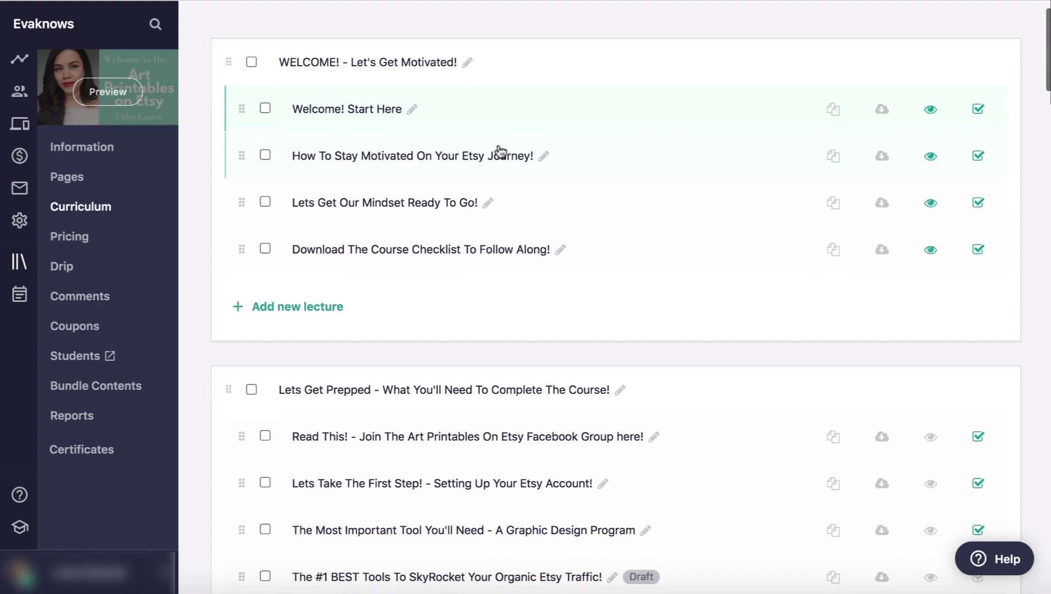
scroll(499, 146, "up", 5)
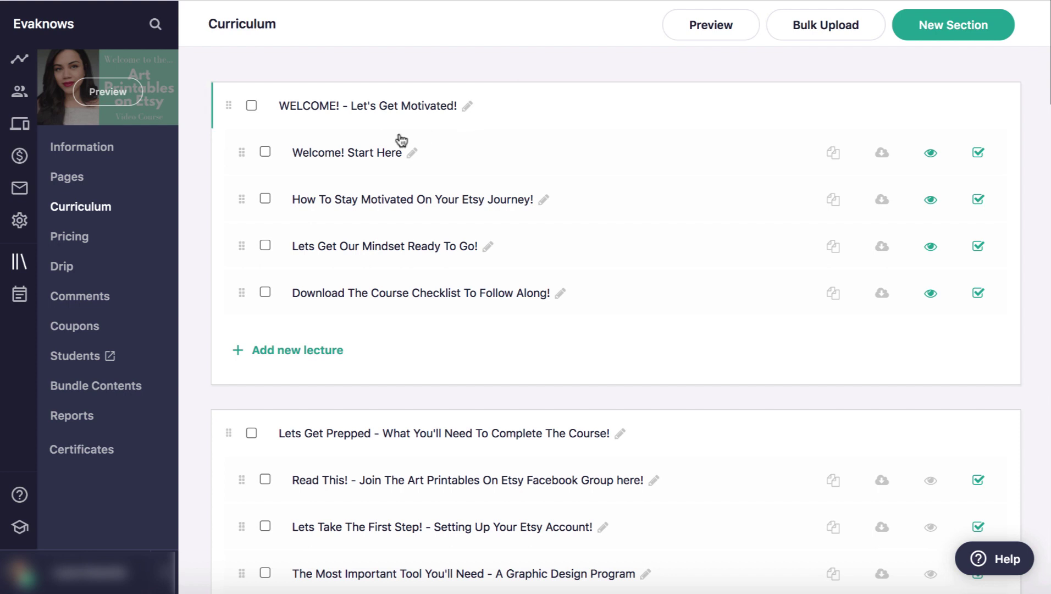
Step: Add a lecture to the WELCOME section, keeping its default title 'New Lecture'
left_click(285, 351)
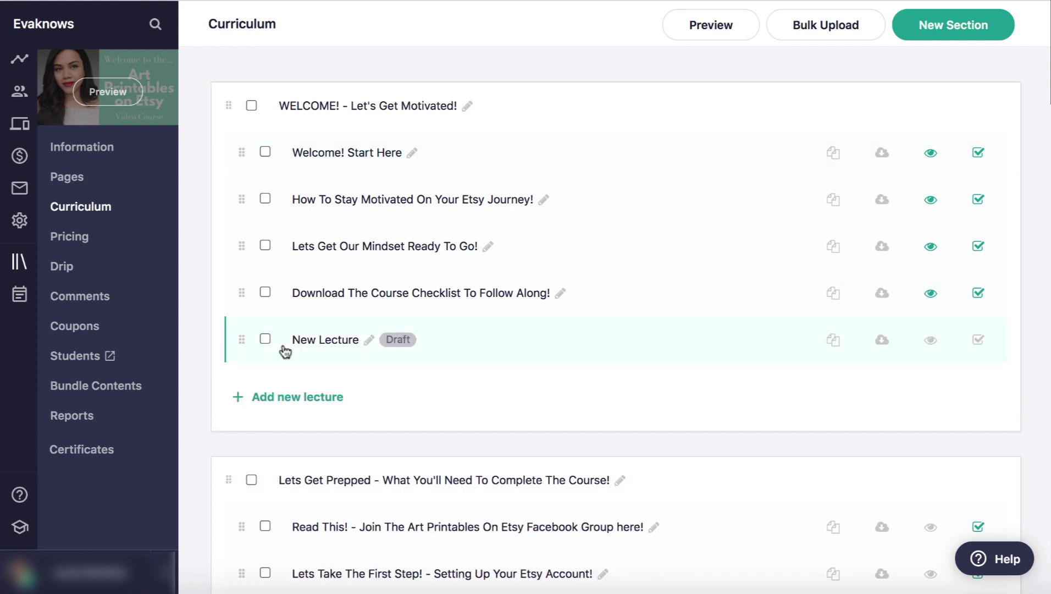
left_click(369, 340)
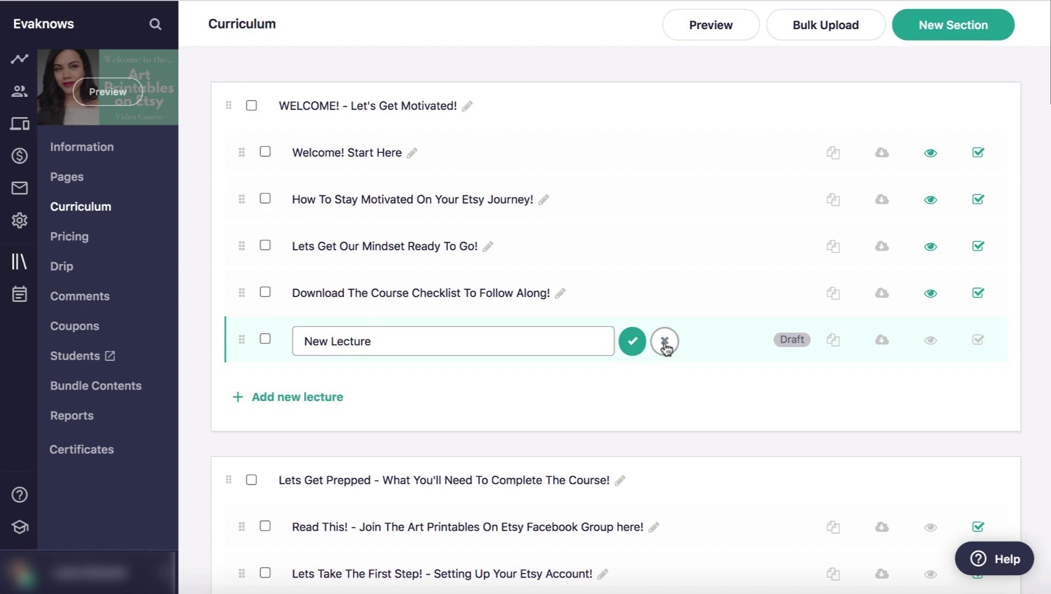
left_click(636, 347)
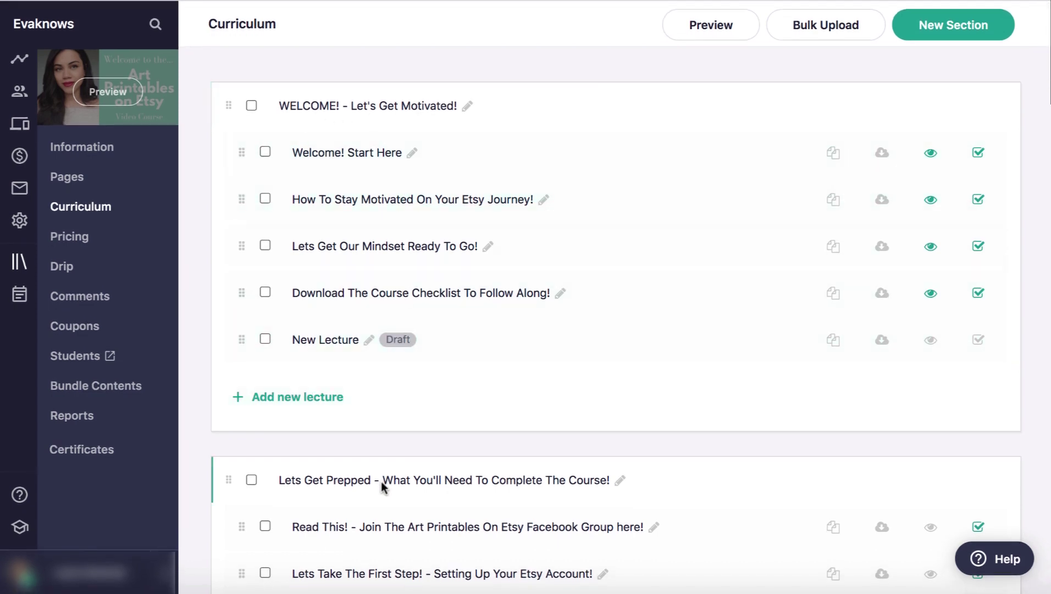
scroll(381, 481, "down", 5)
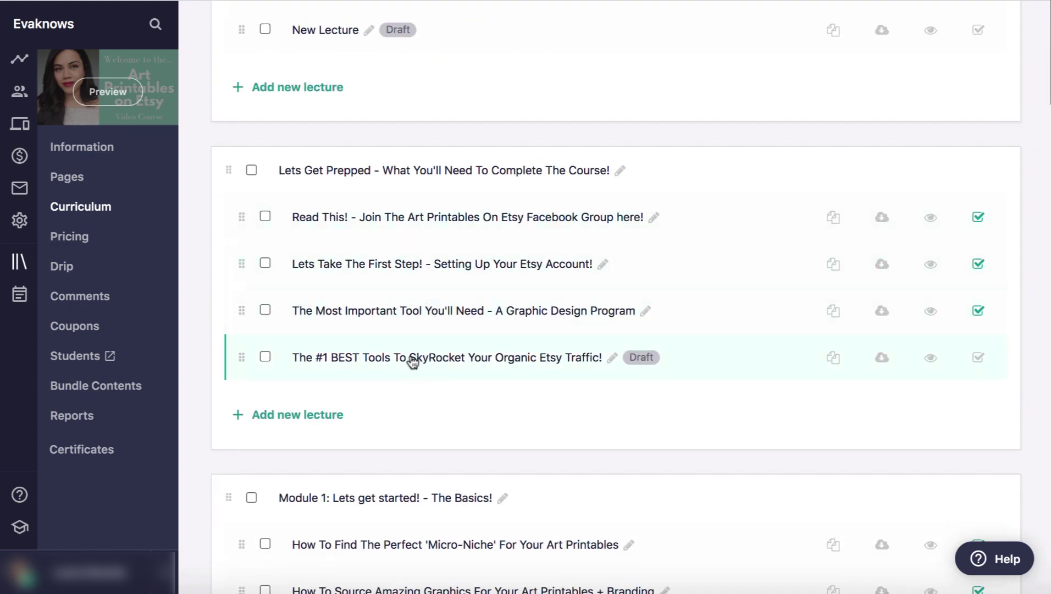
scroll(422, 232, "up", 5)
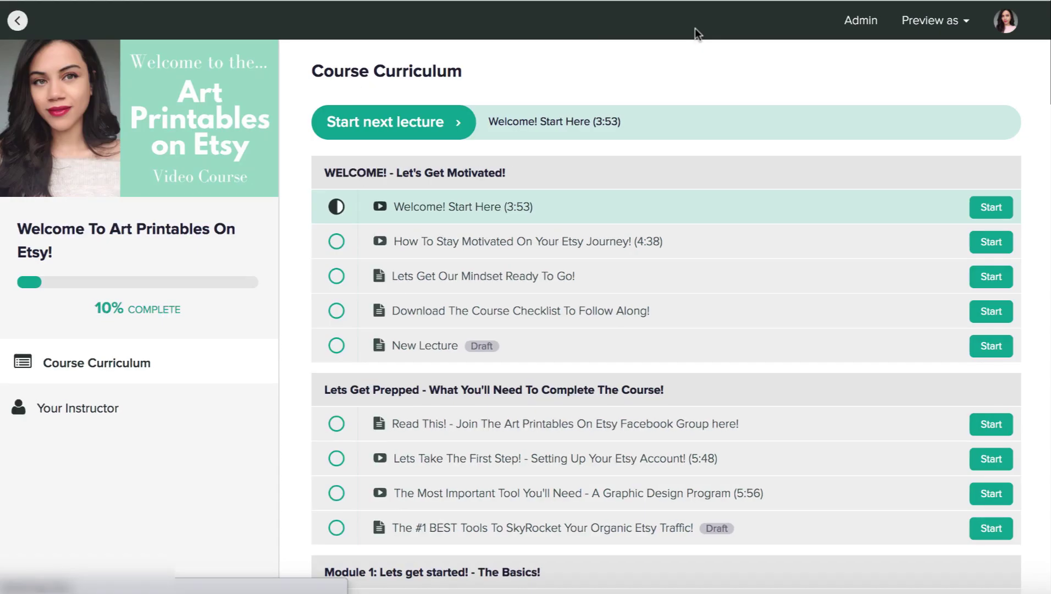
Step: Open the 'Welcome! Start Here' lecture in student preview and scroll through its content
scroll(665, 176, "down", 1)
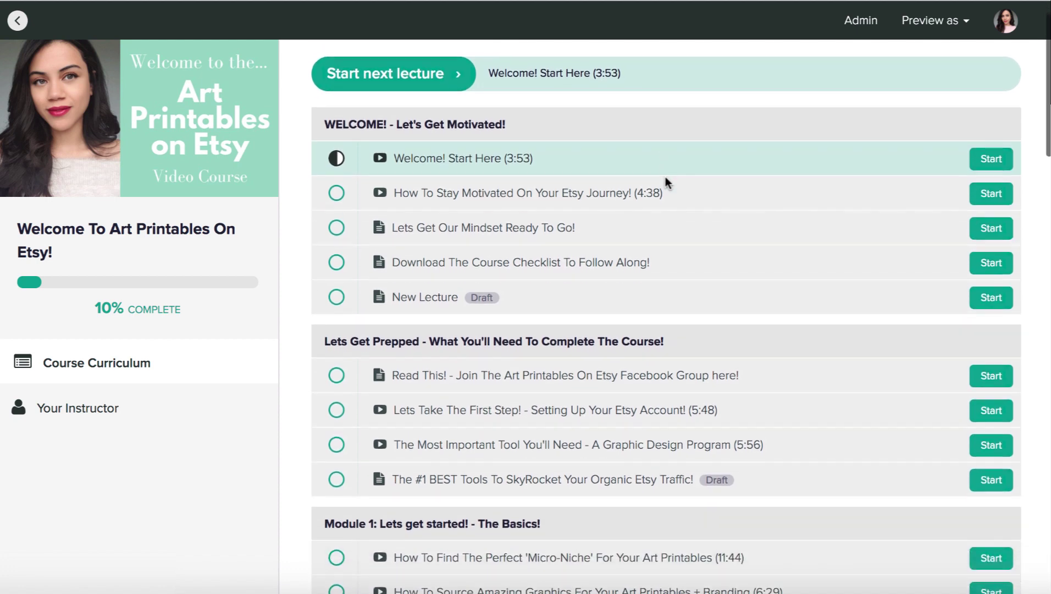
scroll(665, 176, "down", 1)
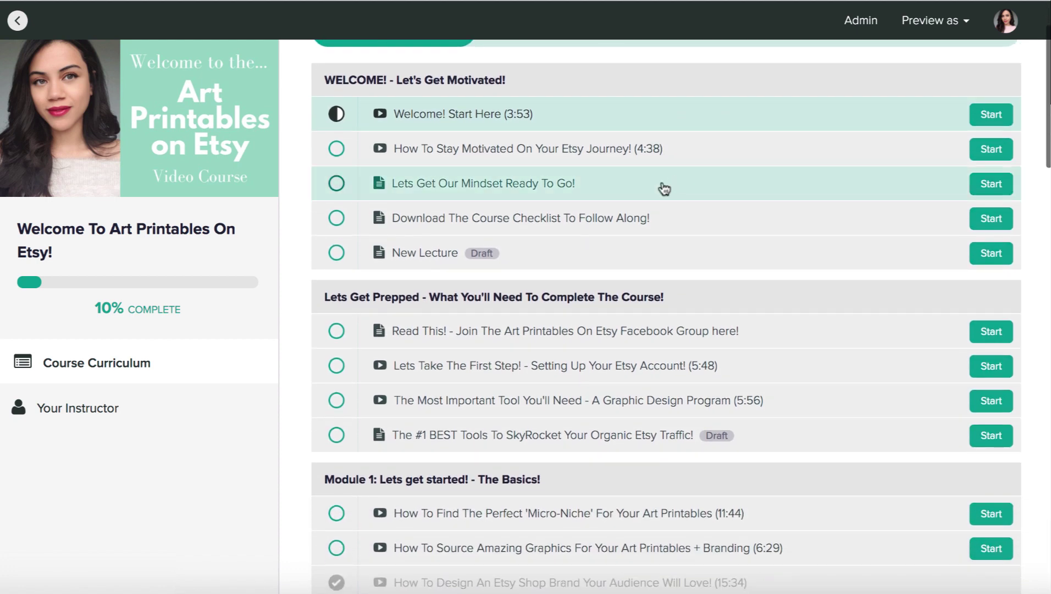
scroll(551, 148, "up", 2)
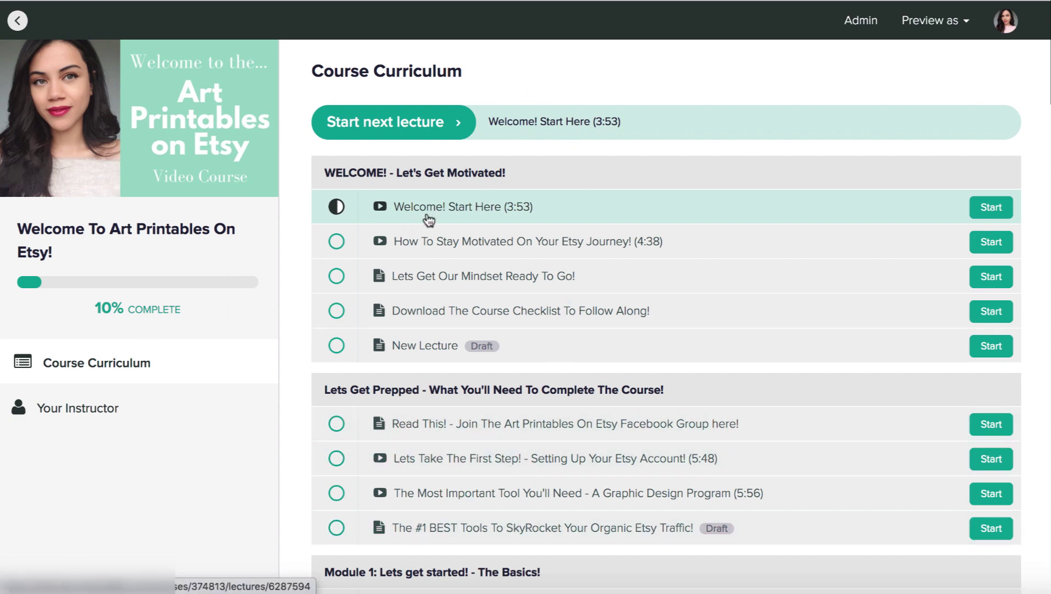
left_click(995, 211)
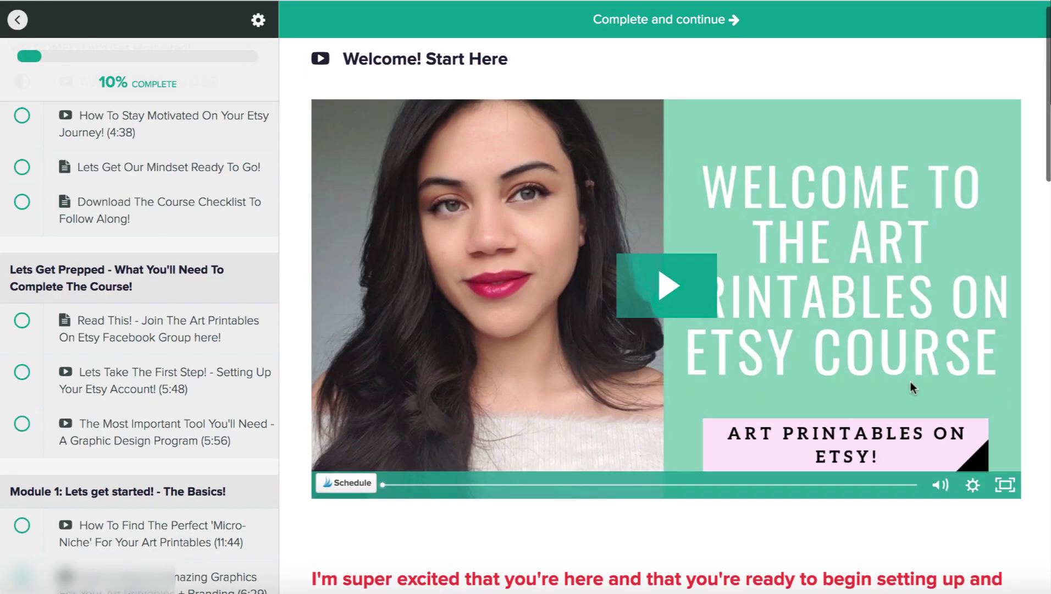
scroll(737, 379, "down", 3)
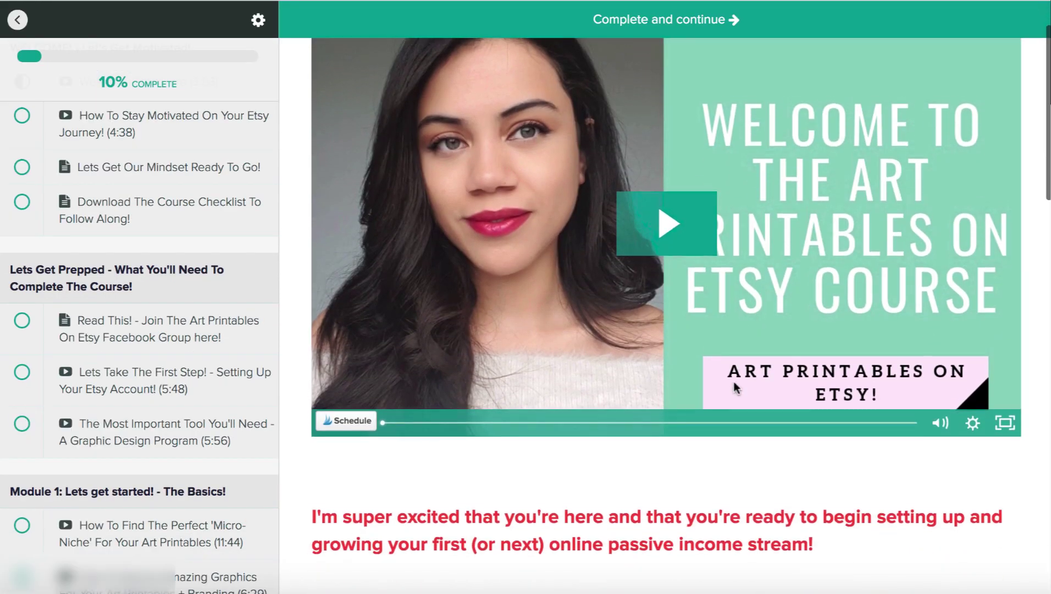
scroll(736, 386, "down", 3)
scroll(736, 386, "down", 1)
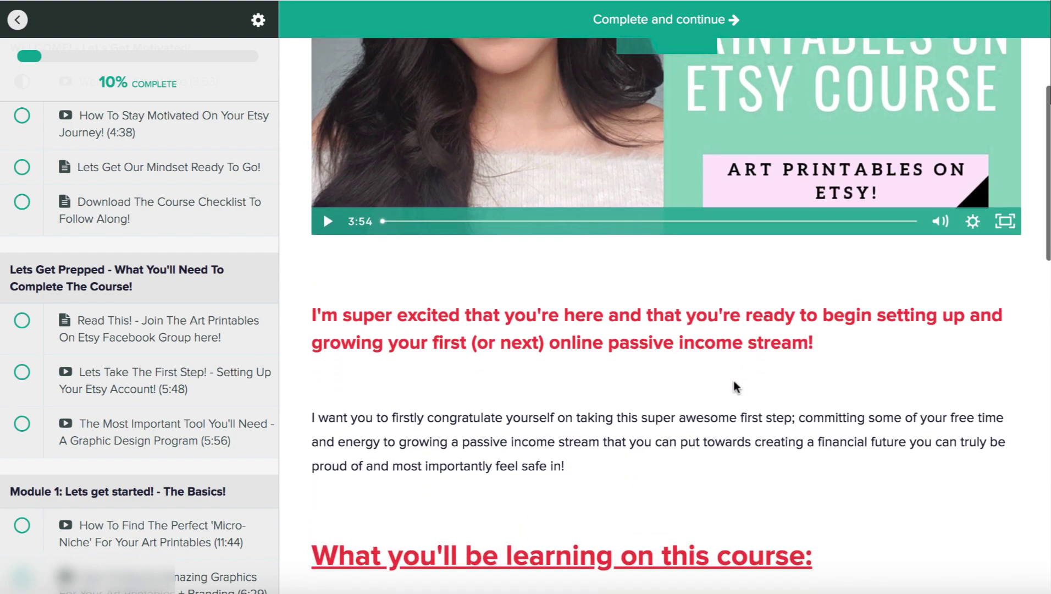
scroll(733, 382, "down", 3)
scroll(734, 382, "down", 4)
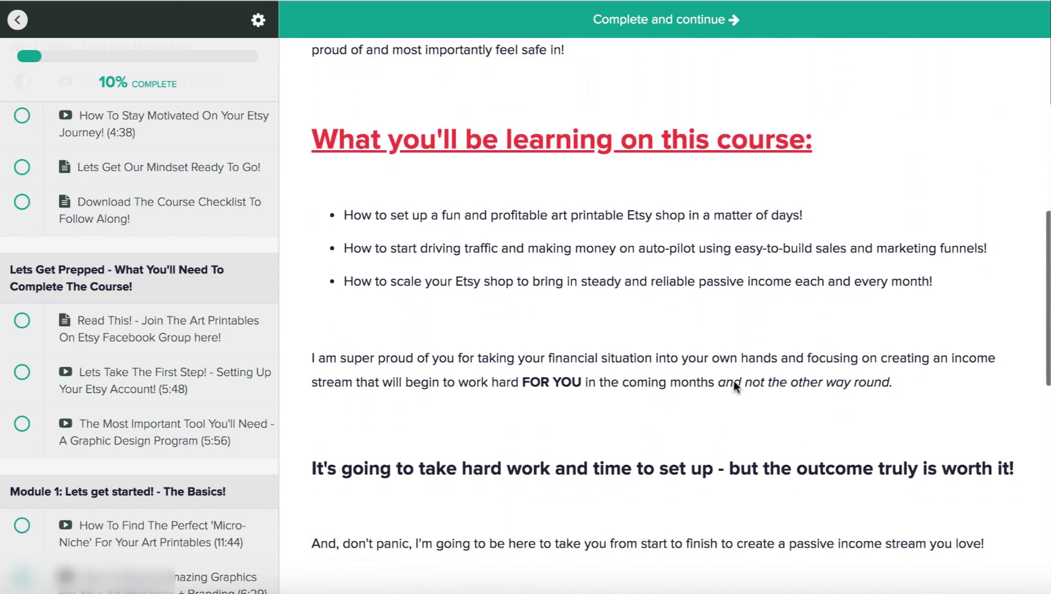
scroll(734, 381, "down", 4)
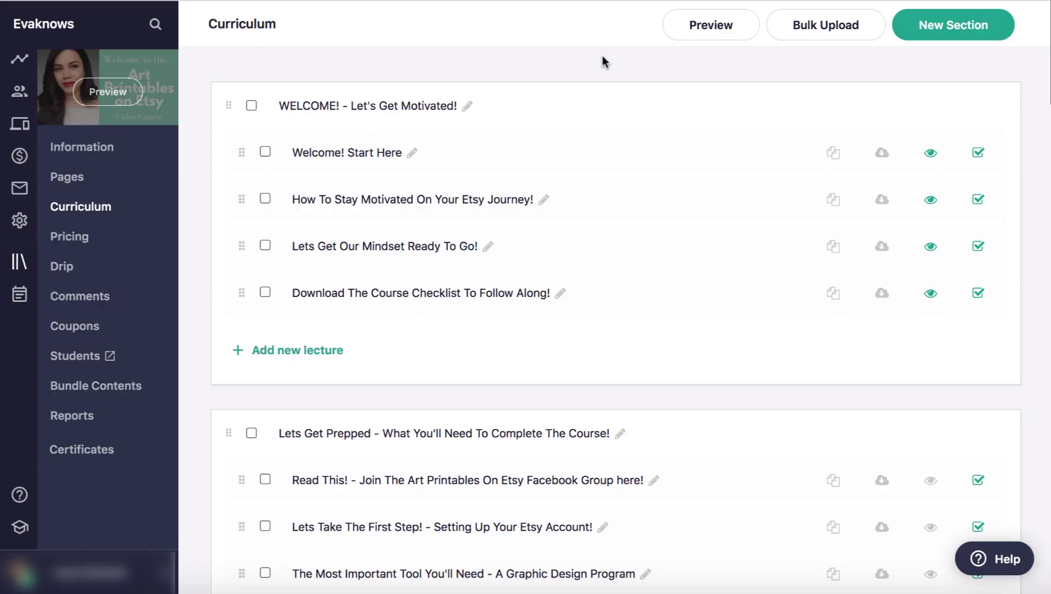